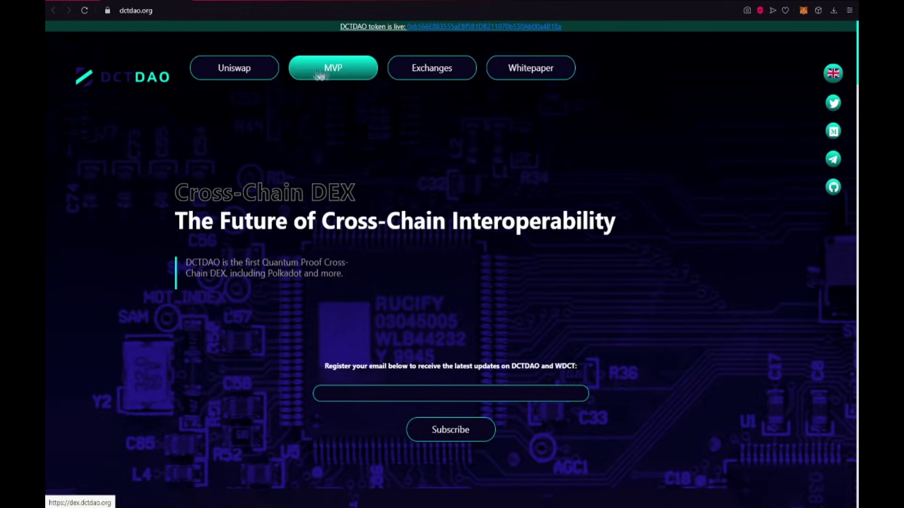
Open the site language list, then scroll past the Subscribe box and feature cards to the world map section
mouse_move(414, 71)
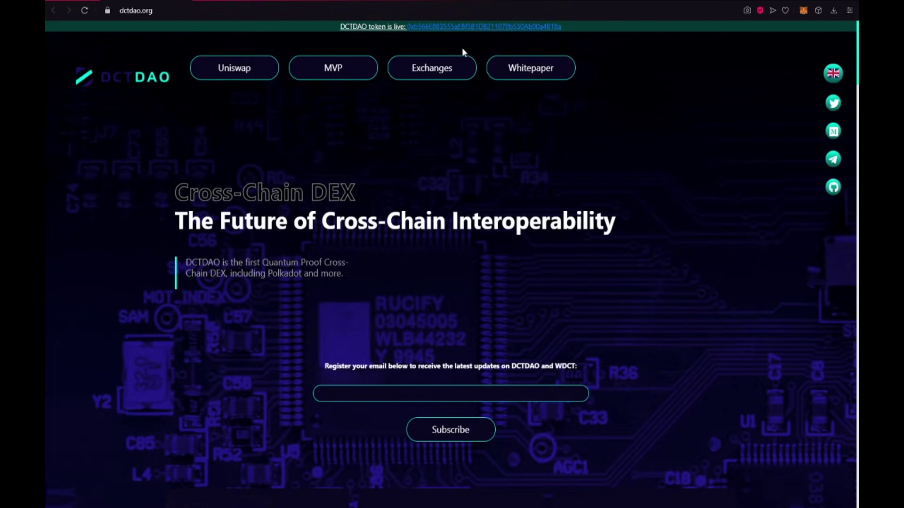
click(833, 73)
scroll(340, 307, down, 1)
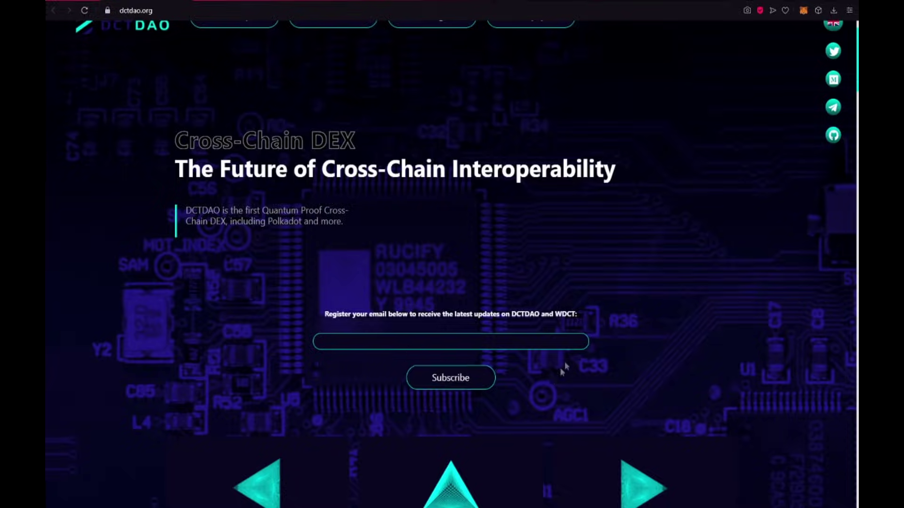
scroll(562, 315, down, 6)
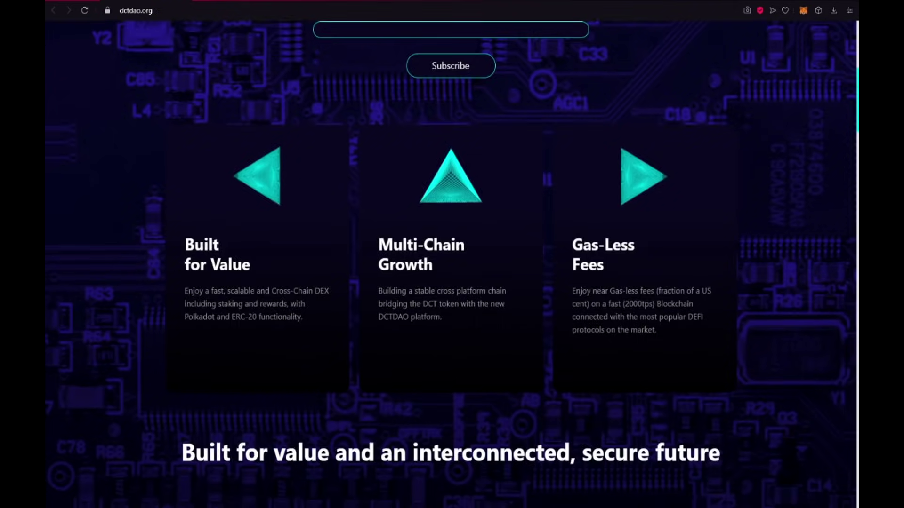
scroll(207, 297, down, 1)
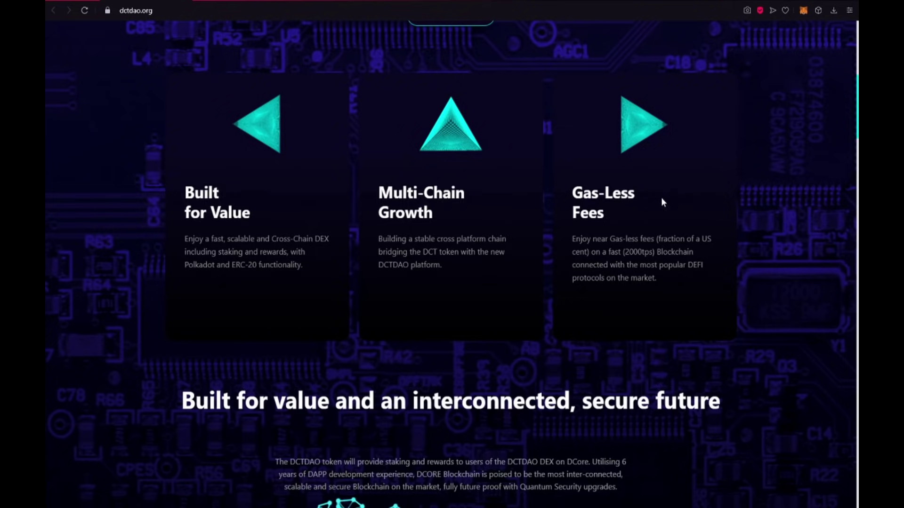
scroll(289, 220, down, 4)
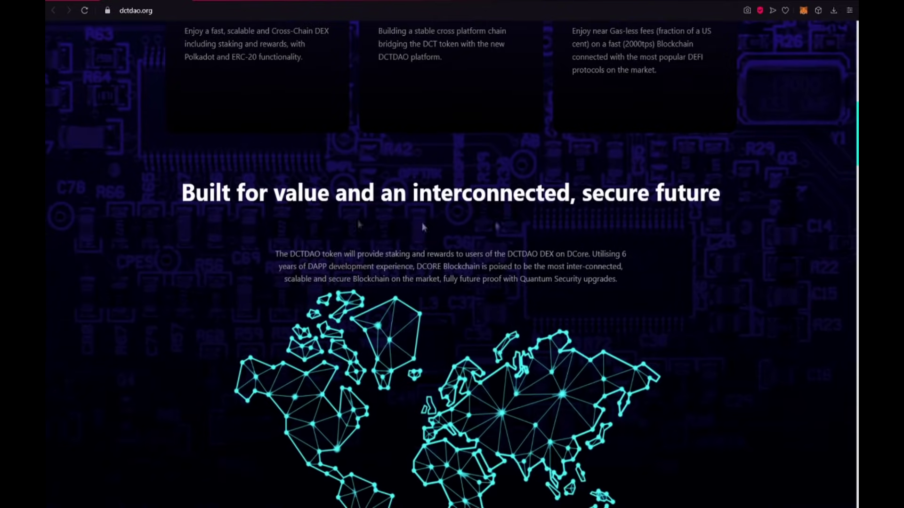
scroll(158, 271, down, 3)
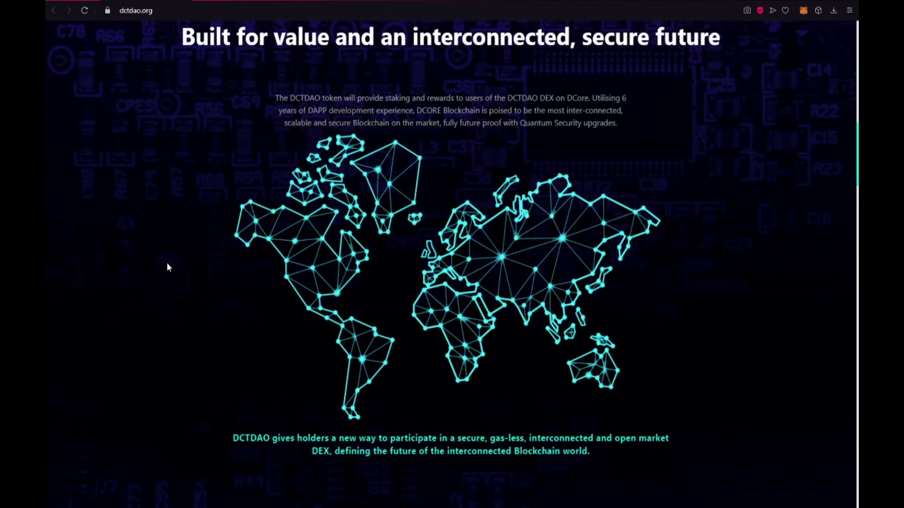
scroll(166, 262, down, 5)
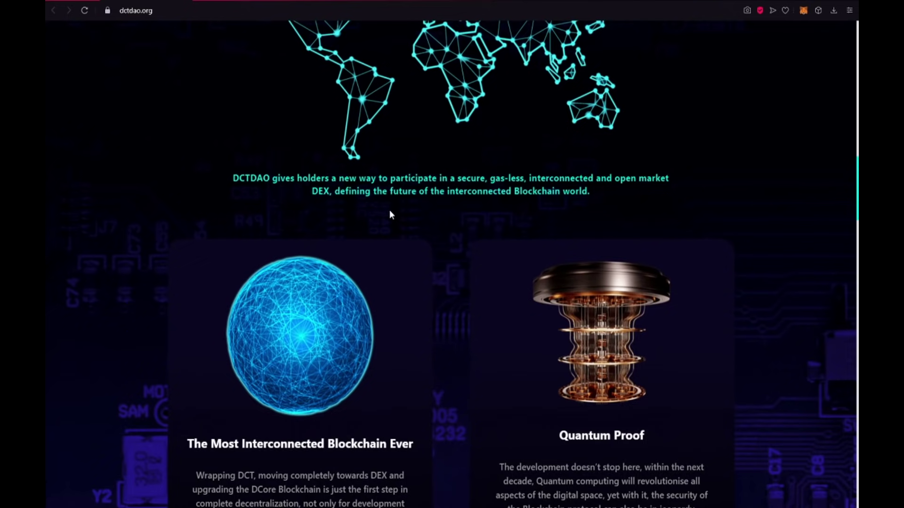
Scroll past the Quantum Proof cards, Roadmap and Platform Ecosystem to the 'DCTDAO Hype' video in DCT Token Burn
scroll(390, 211, down, 4)
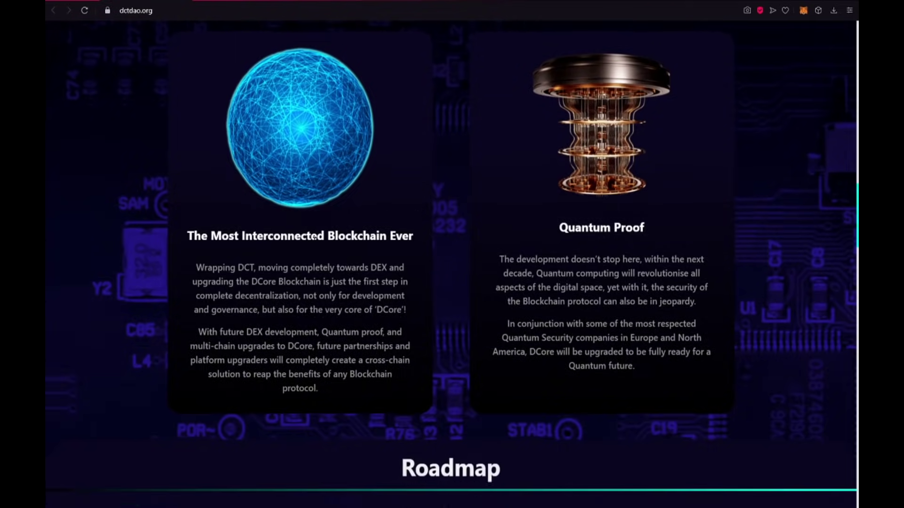
scroll(283, 255, down, 2)
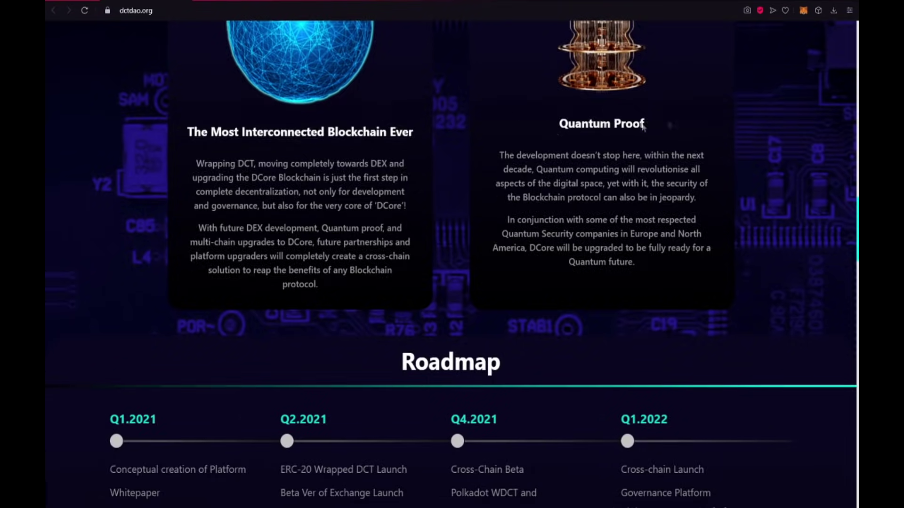
scroll(496, 197, down, 4)
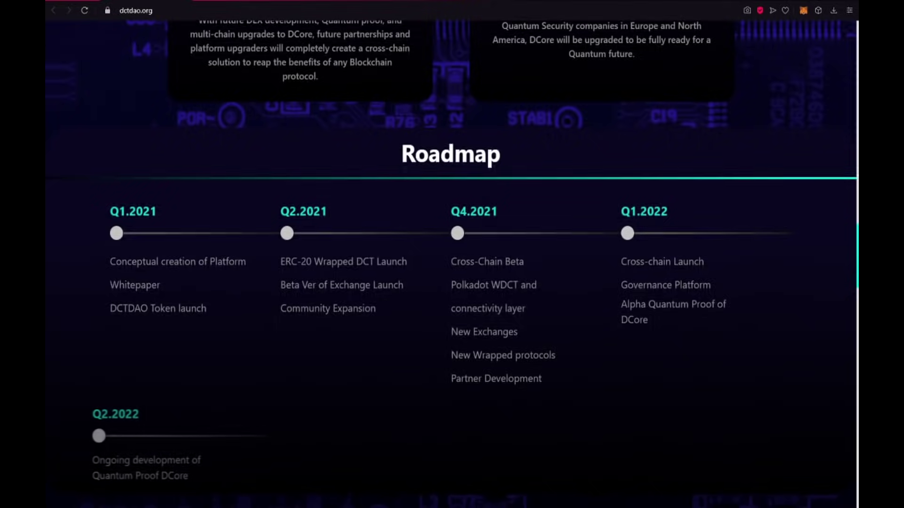
scroll(400, 137, down, 1)
scroll(400, 136, down, 1)
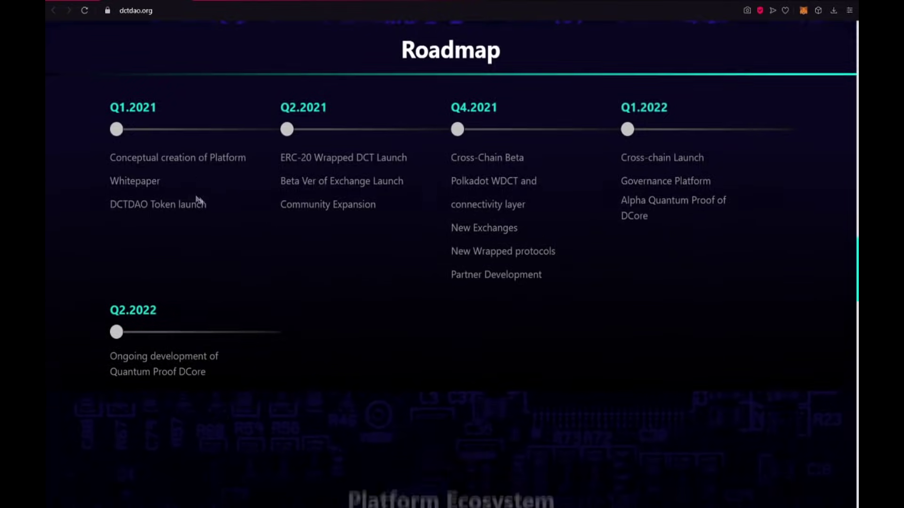
scroll(290, 254, down, 3)
scroll(290, 262, down, 3)
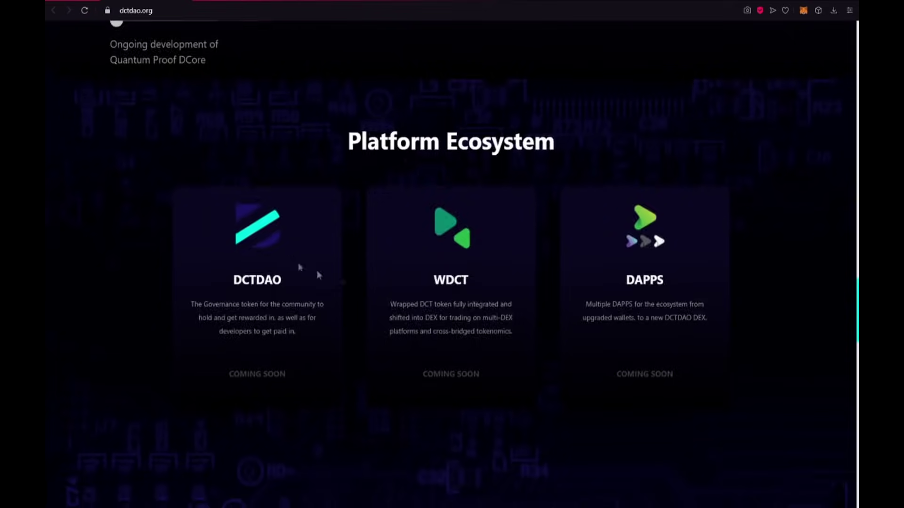
scroll(288, 238, down, 1)
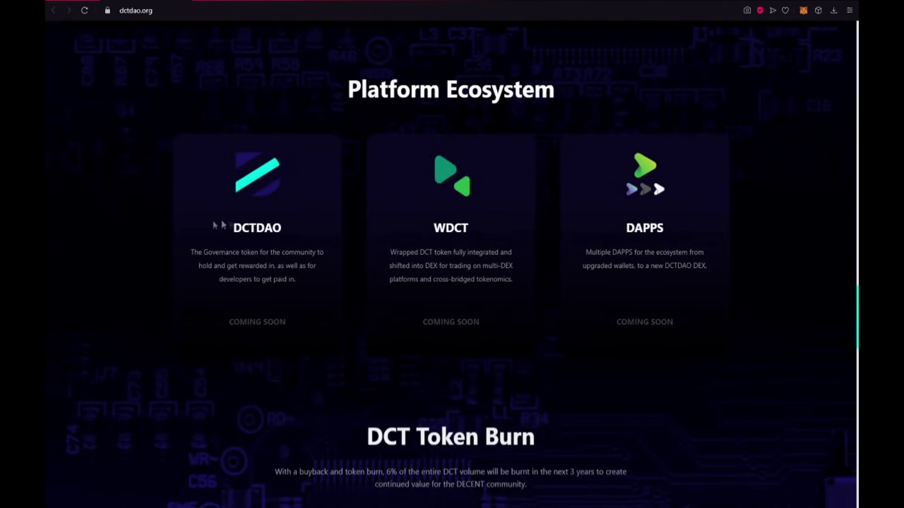
scroll(210, 254, down, 1)
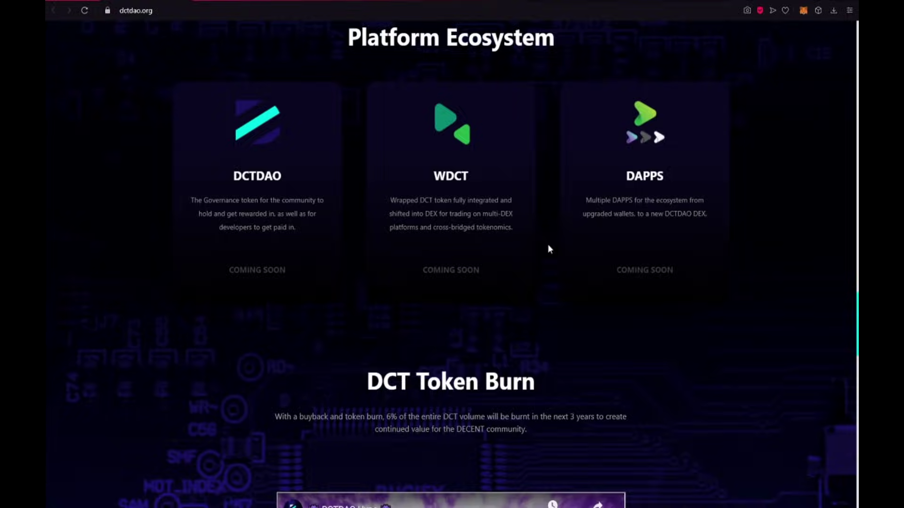
scroll(548, 249, down, 4)
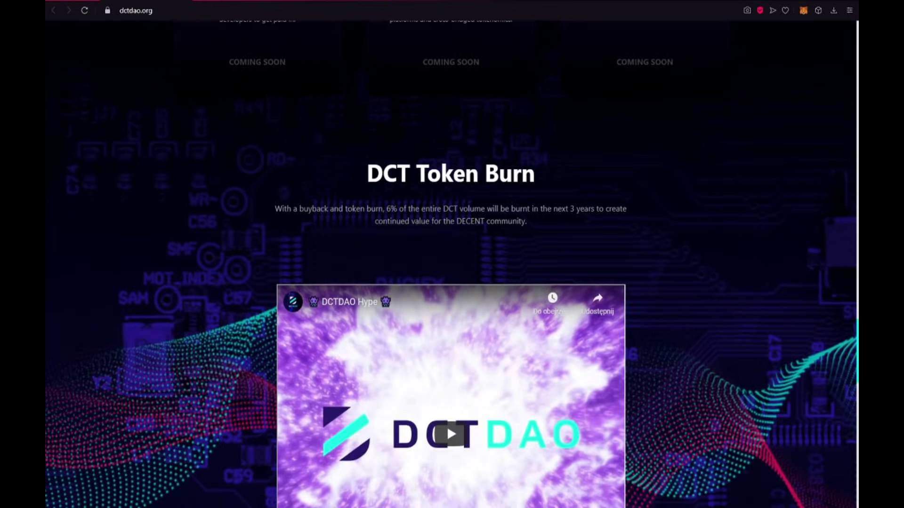
Scroll past the banner and DECENT logo to the Partners grid and Disclaimer, then jump back to the top
scroll(323, 190, down, 1)
scroll(553, 146, down, 1)
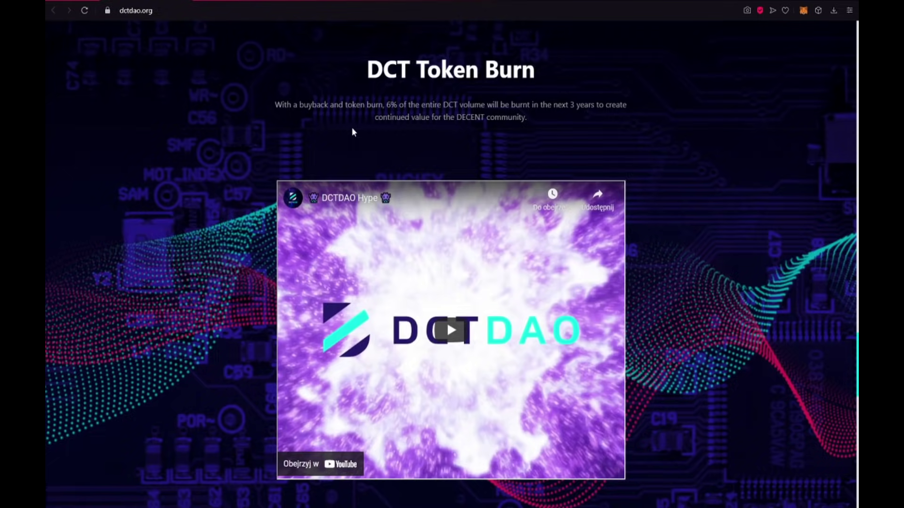
scroll(283, 118, down, 2)
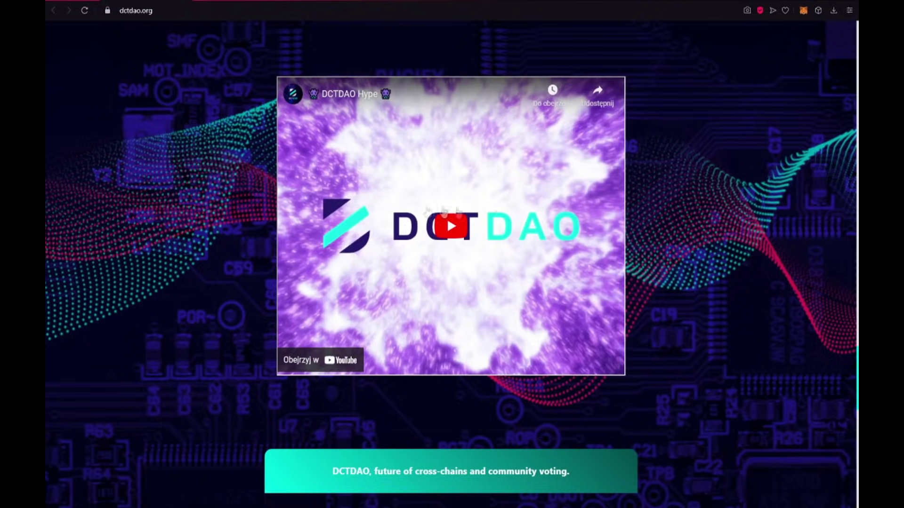
scroll(334, 231, down, 1)
scroll(334, 231, down, 5)
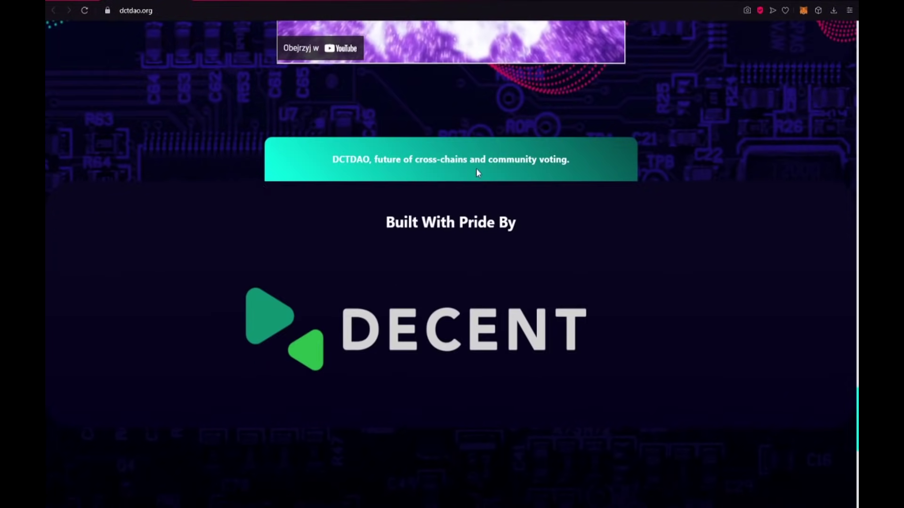
scroll(548, 203, down, 1)
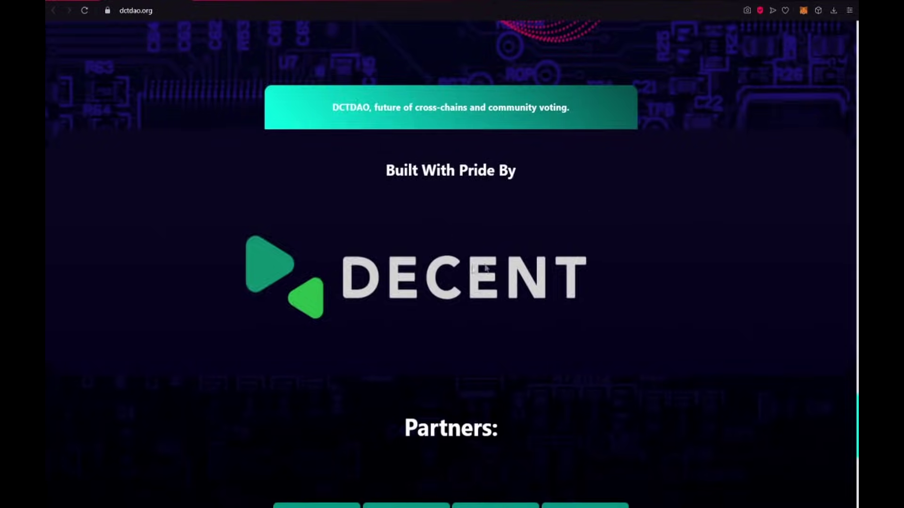
scroll(560, 255, down, 7)
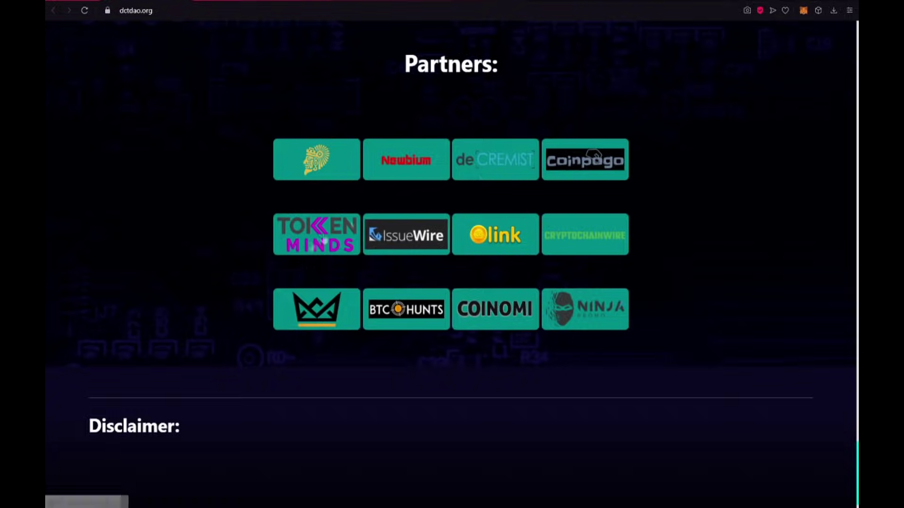
scroll(283, 248, down, 1)
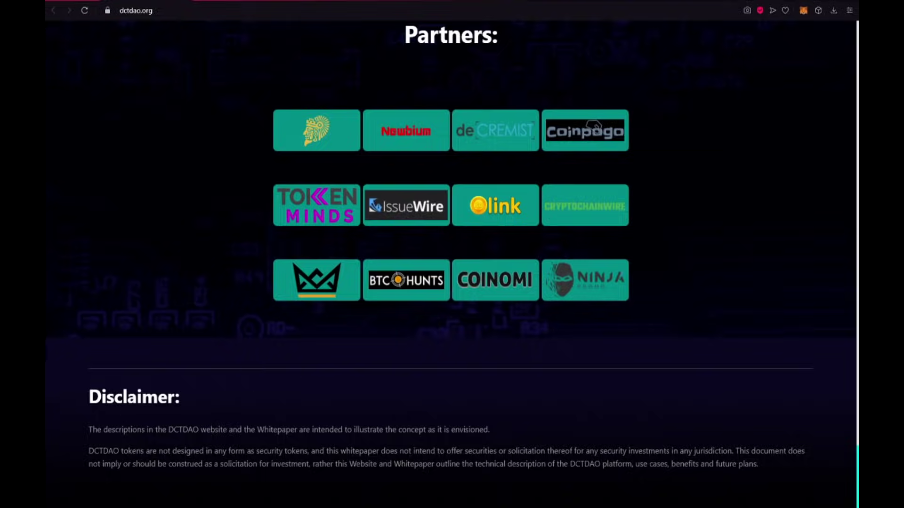
key(Home)
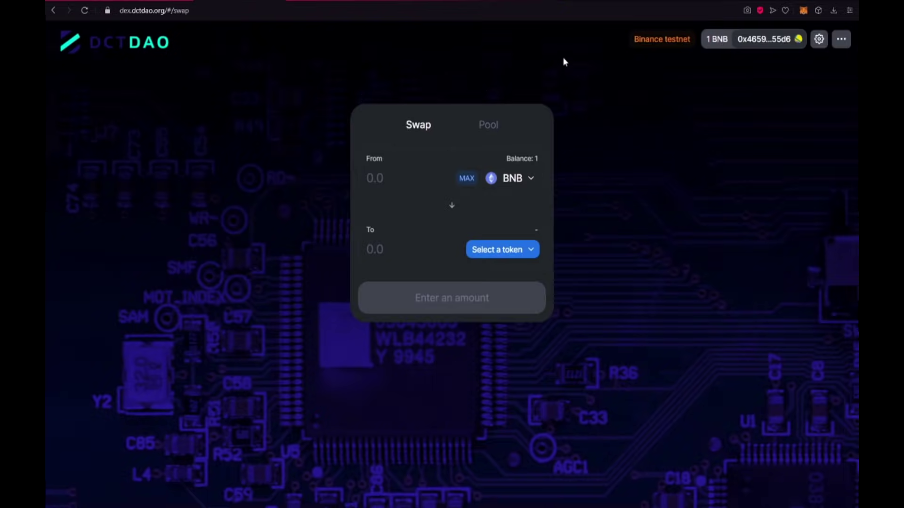
Switch to the Medium 'Cross-Chain MVP' guide covering Metamask installation and adding networks
click(292, 3)
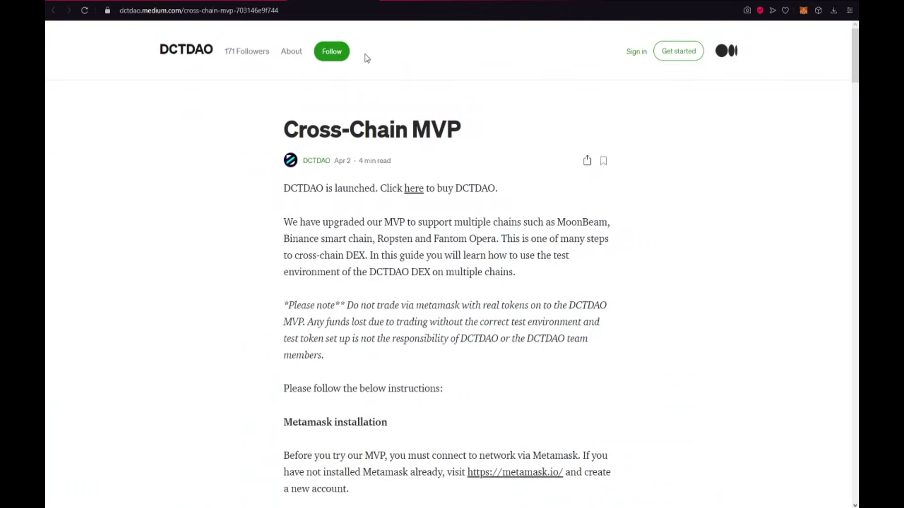
mouse_move(325, 160)
scroll(188, 192, down, 1)
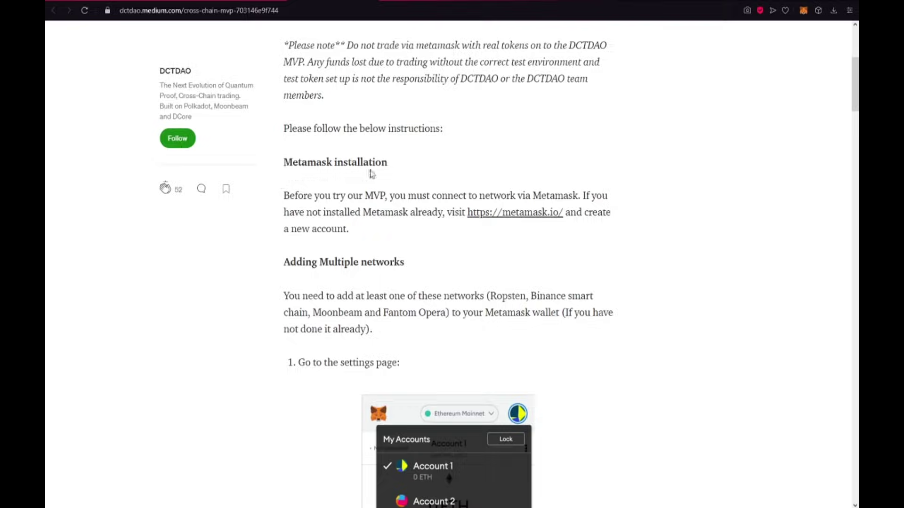
Scroll the guide through network settings, faucet and 'Playing with the MVP' to the closing channel links and tags
scroll(331, 164, down, 2)
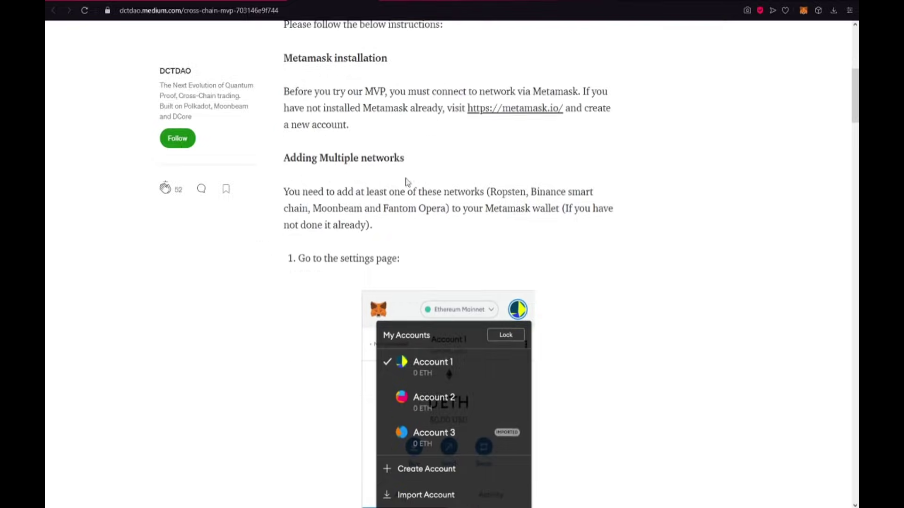
scroll(228, 247, down, 6)
scroll(209, 324, down, 6)
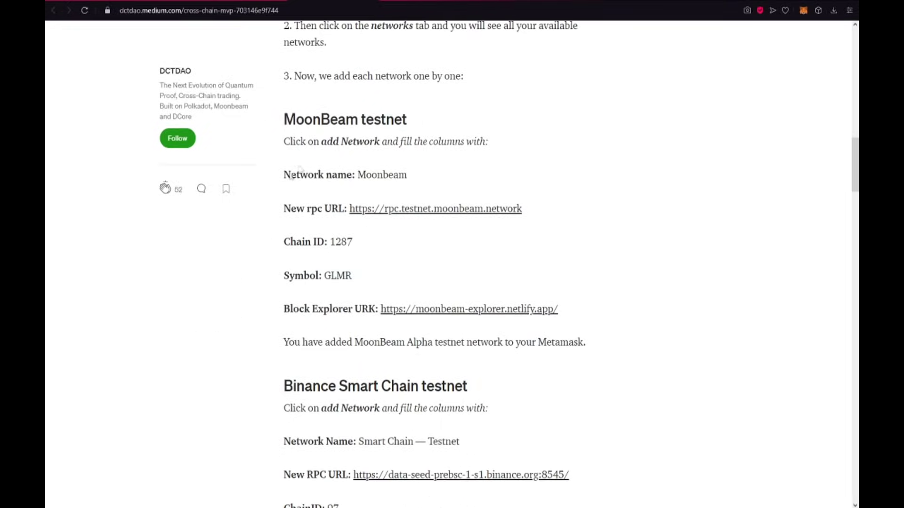
scroll(283, 262, down, 3)
scroll(283, 263, down, 1)
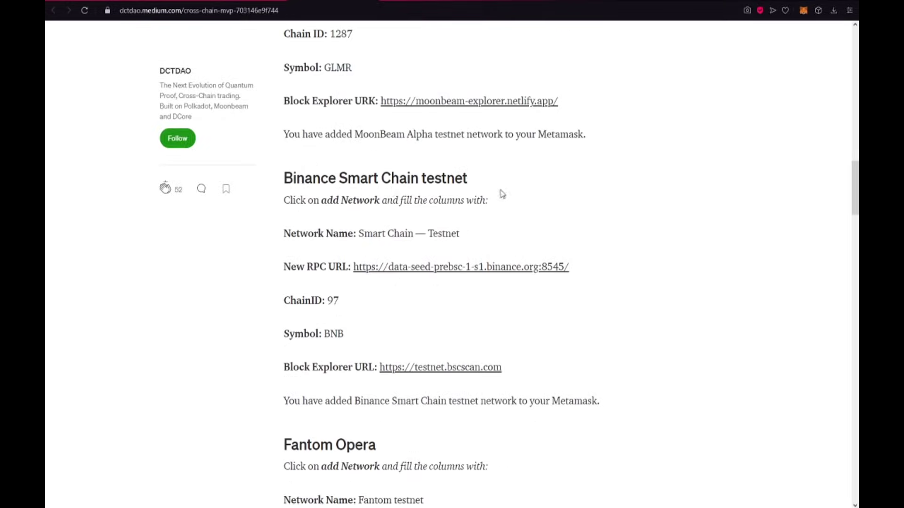
scroll(468, 146, down, 2)
scroll(467, 147, down, 4)
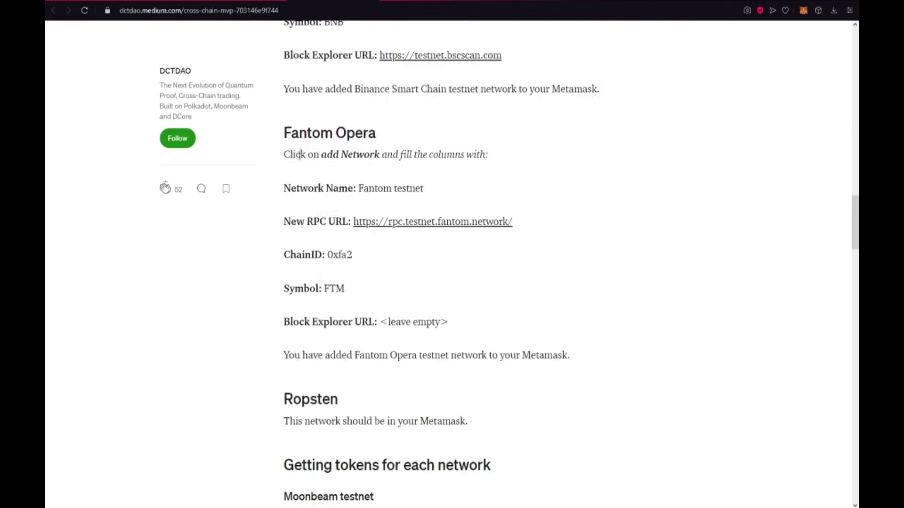
scroll(506, 188, down, 4)
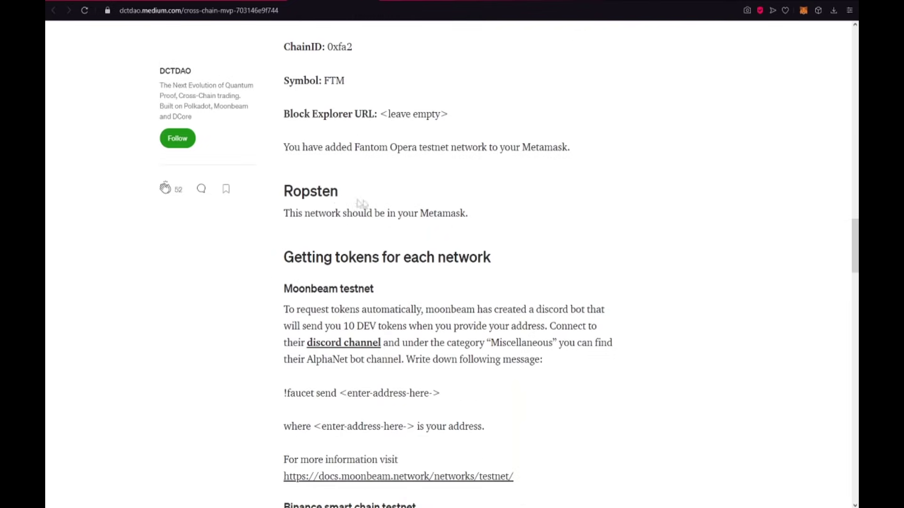
scroll(379, 209, down, 2)
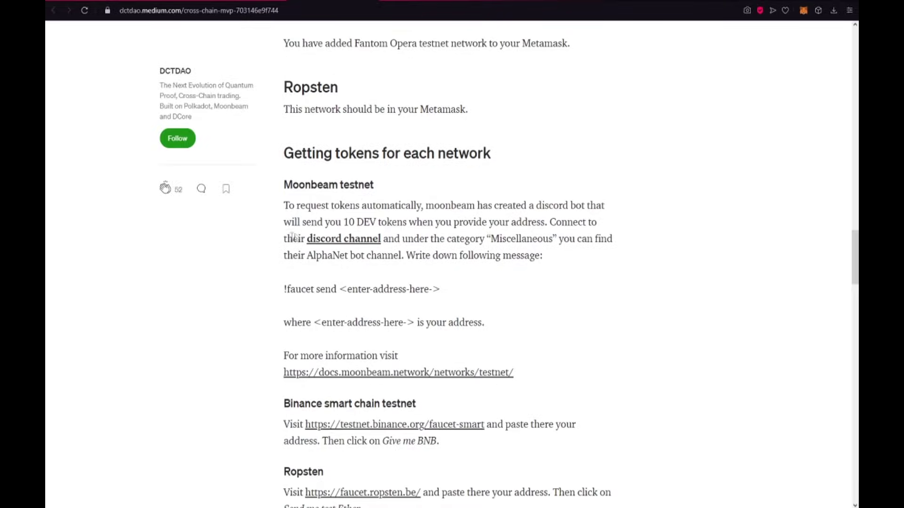
scroll(263, 247, down, 8)
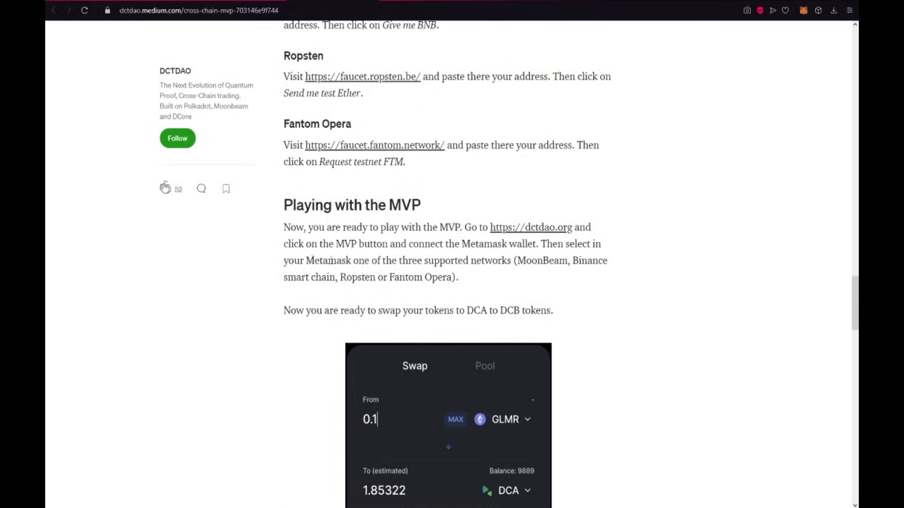
scroll(337, 254, down, 2)
scroll(353, 248, up, 2)
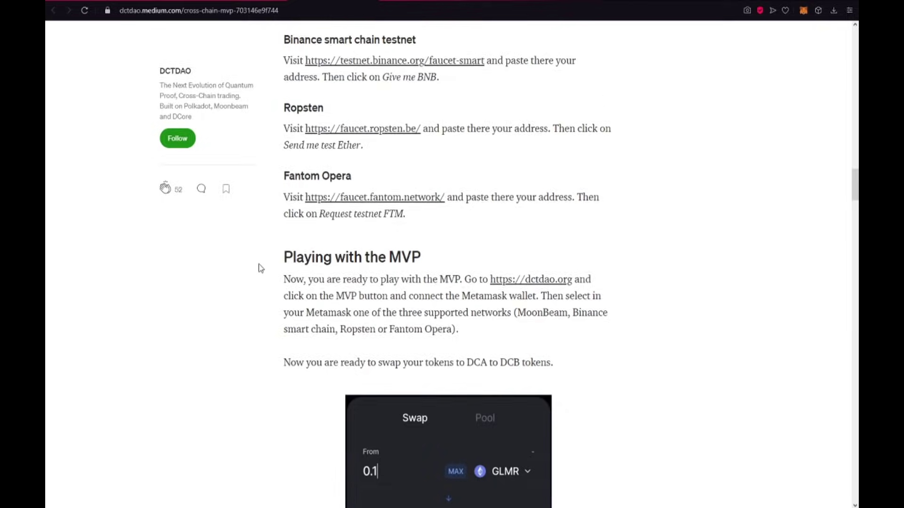
scroll(212, 275, down, 4)
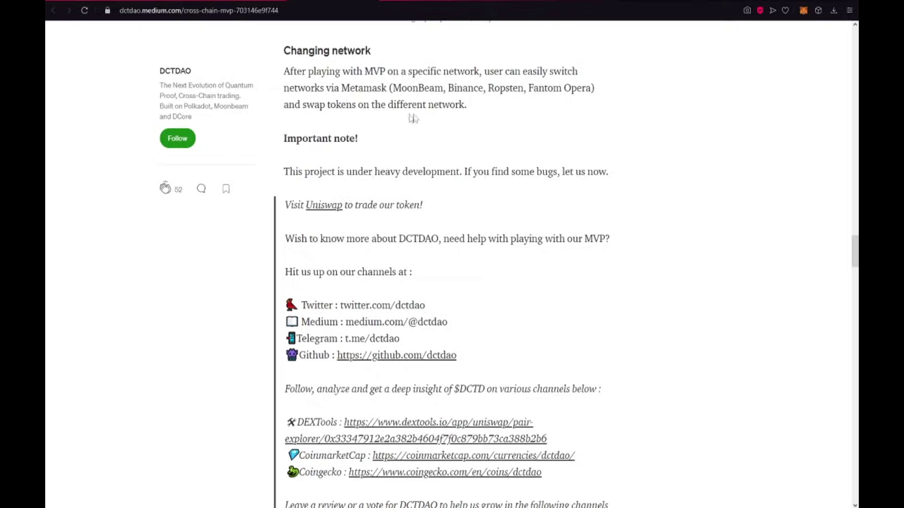
scroll(409, 133, down, 1)
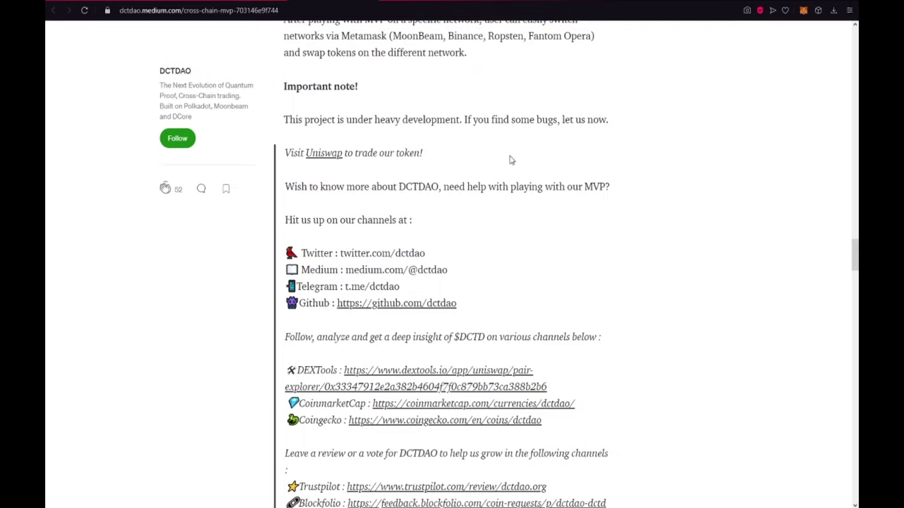
scroll(511, 160, down, 4)
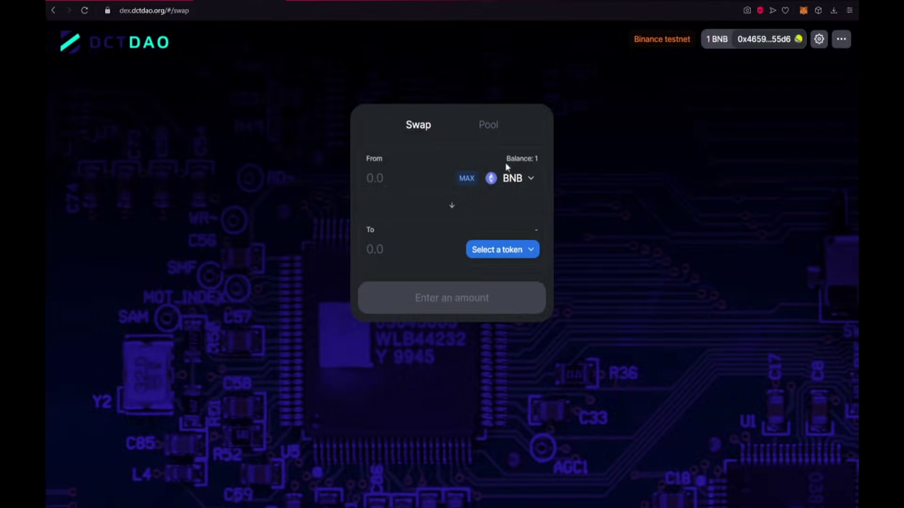
Enter 1 BNB as the From amount and choose DCA as the token to receive
text(1)
click(490, 249)
click(409, 195)
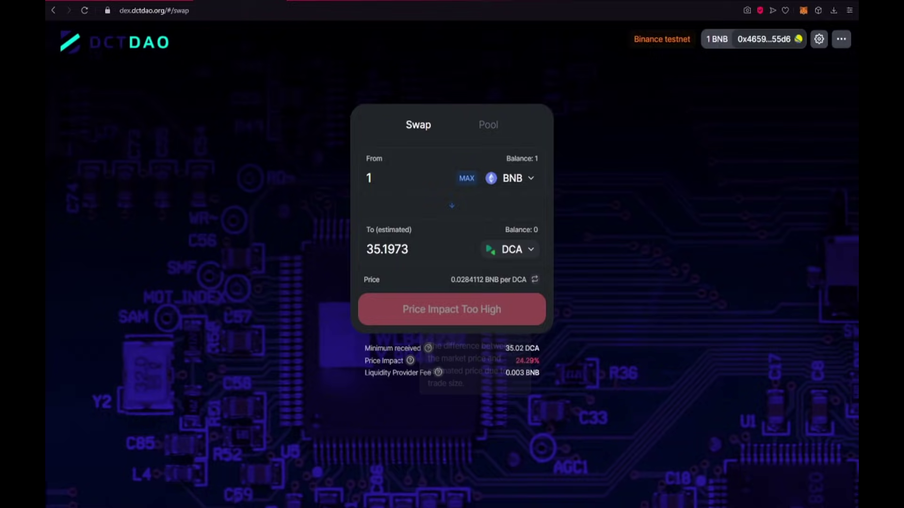
Change the receive token to DCB for a 69.0493 DCB quote and open the MetaMask wallet
drag(421, 349, 371, 348)
click(429, 343)
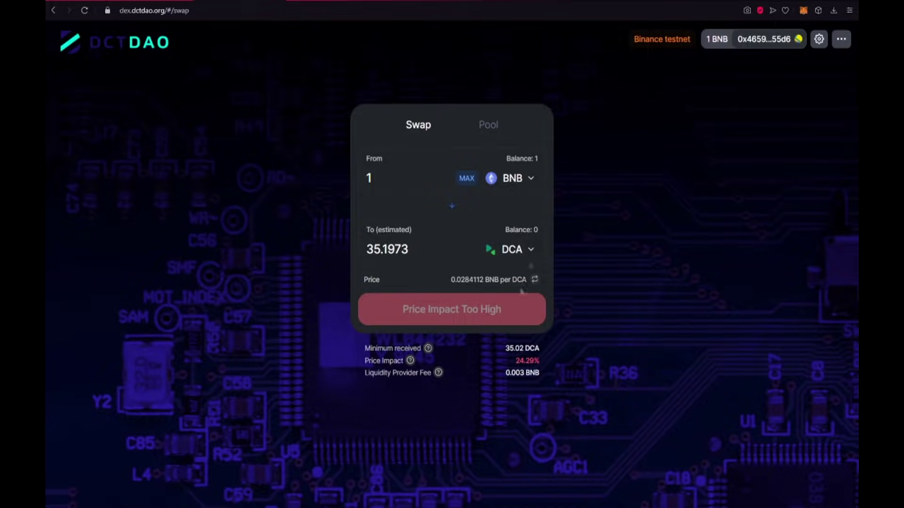
click(518, 249)
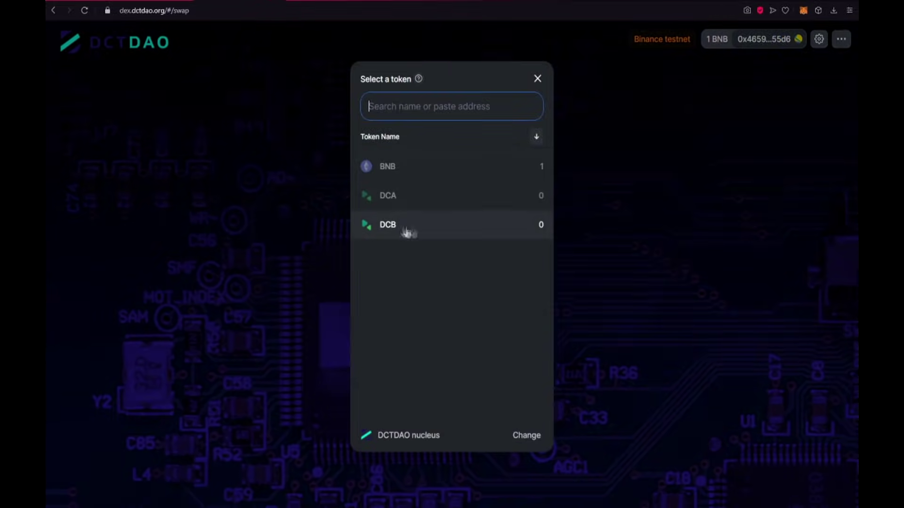
click(431, 225)
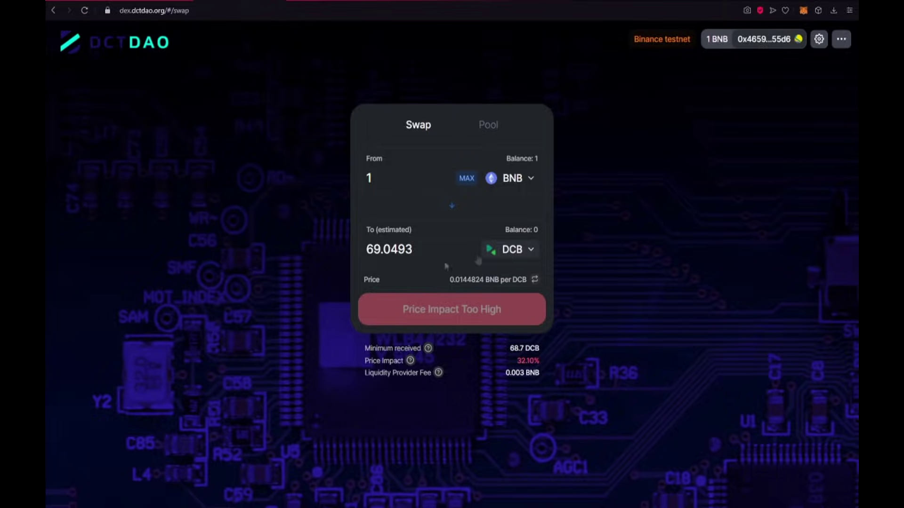
click(804, 11)
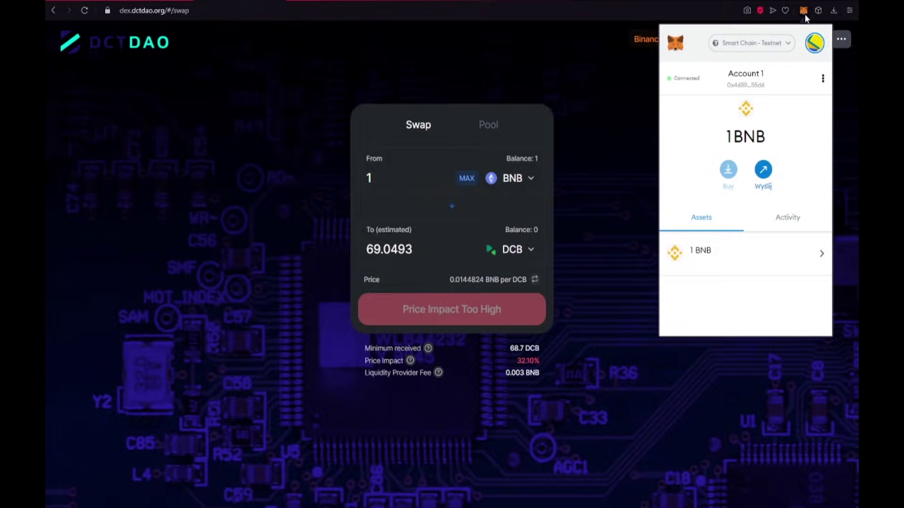
Switch the MetaMask wallet network to Moonbase Alpha
click(775, 45)
click(759, 258)
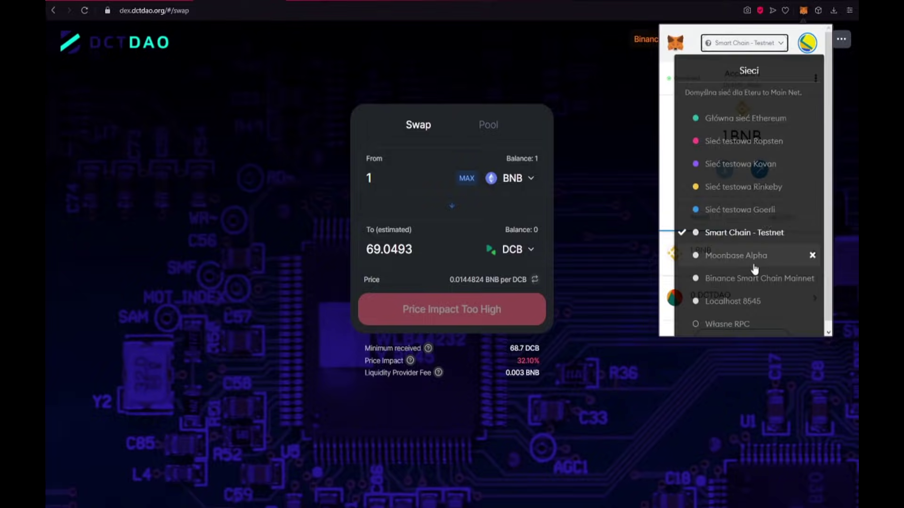
click(634, 172)
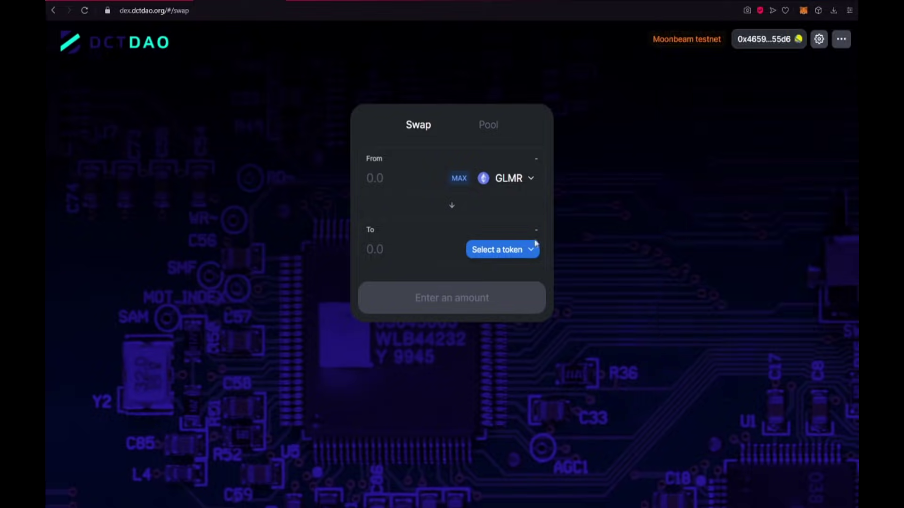
Choose DCA as the token to receive for GLMR, then return to the dctdao.org tab
click(525, 249)
click(407, 201)
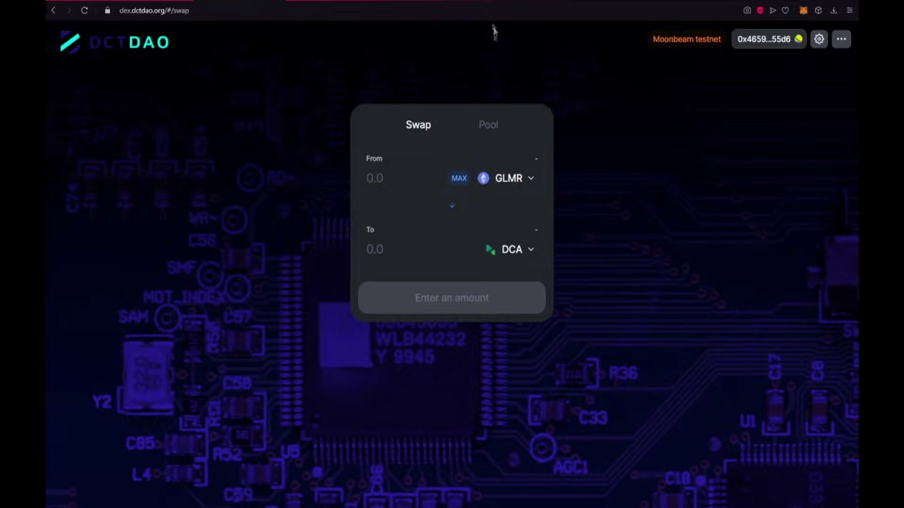
click(116, 5)
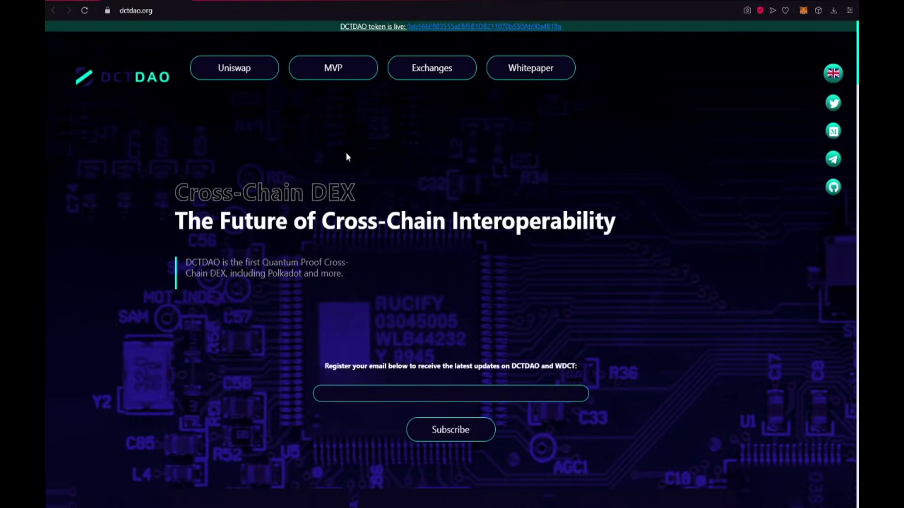
Open the DEXTools Uniswap explorer for WETH/DCTD, priced at $1.5952699 with chart and liquidity stats
click(334, 67)
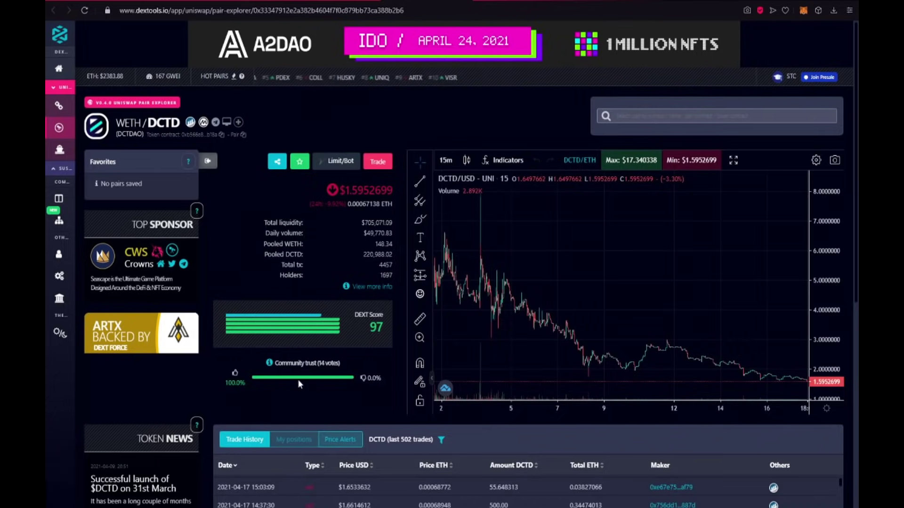
scroll(442, 140, down, 2)
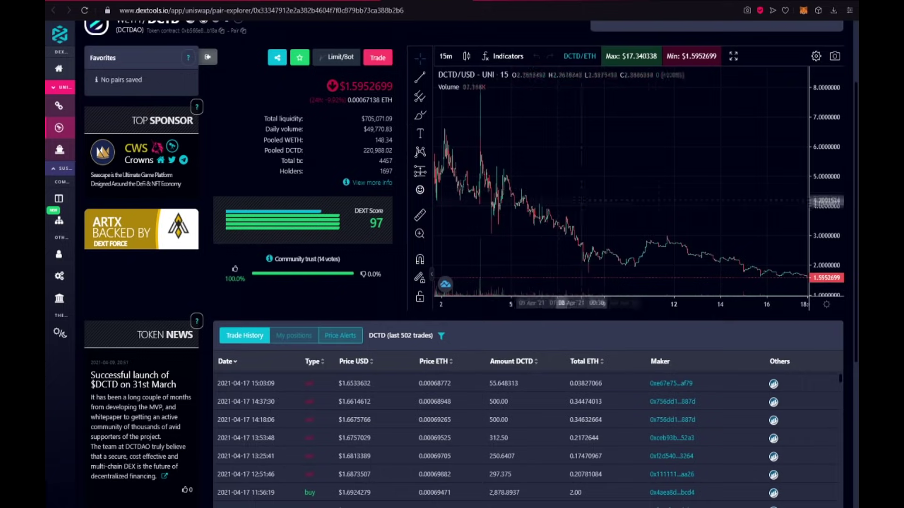
Scroll down to the WETH/DCTD trade history, then switch to the 'DCTDAO - An Introductory Video' article
scroll(260, 293, down, 3)
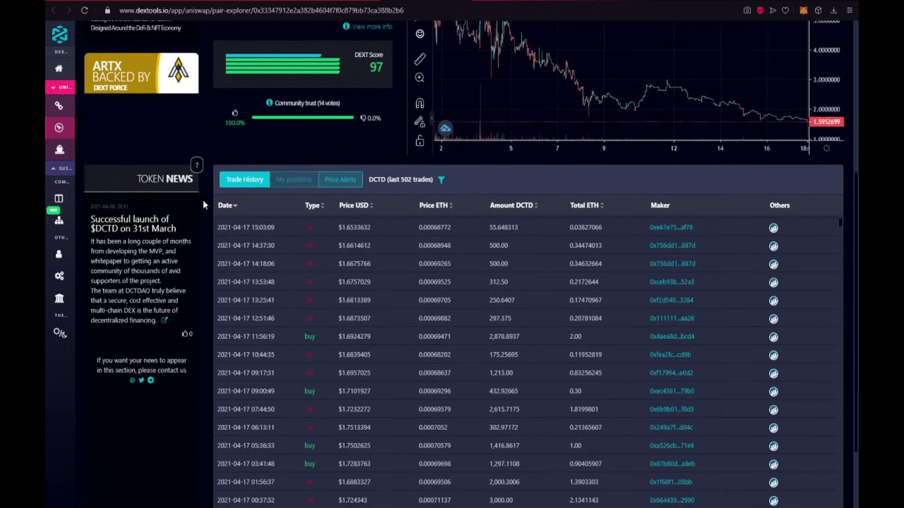
scroll(301, 184, down, 2)
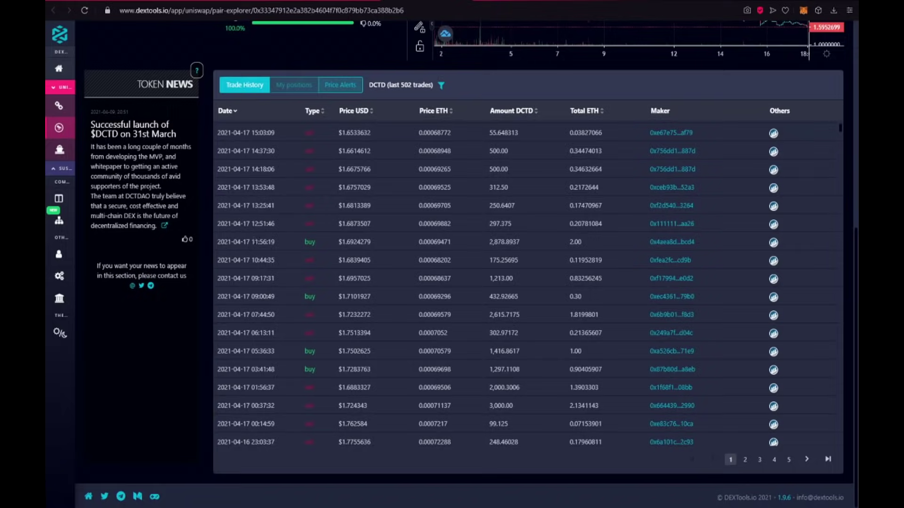
click(504, 3)
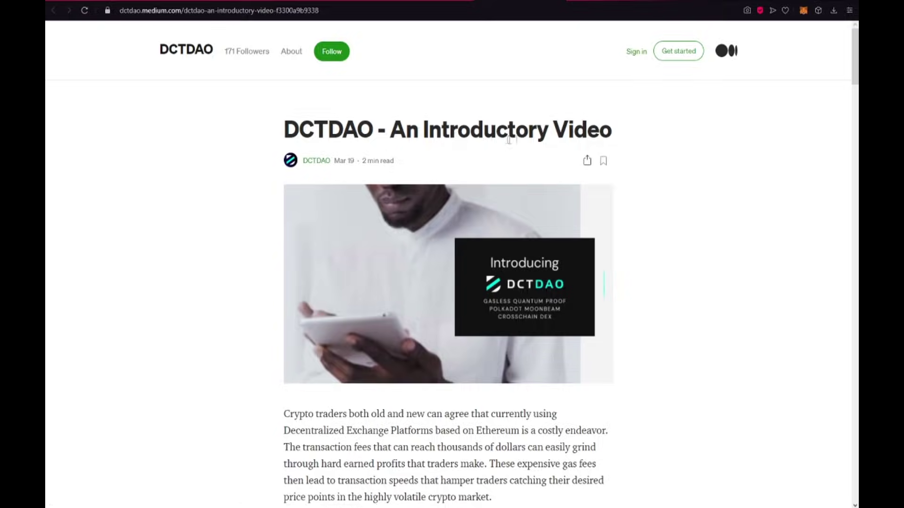
Scroll past the YouTube embed and channel links to the 'More from DCTDAO' Private Sale announcement
scroll(508, 139, down, 10)
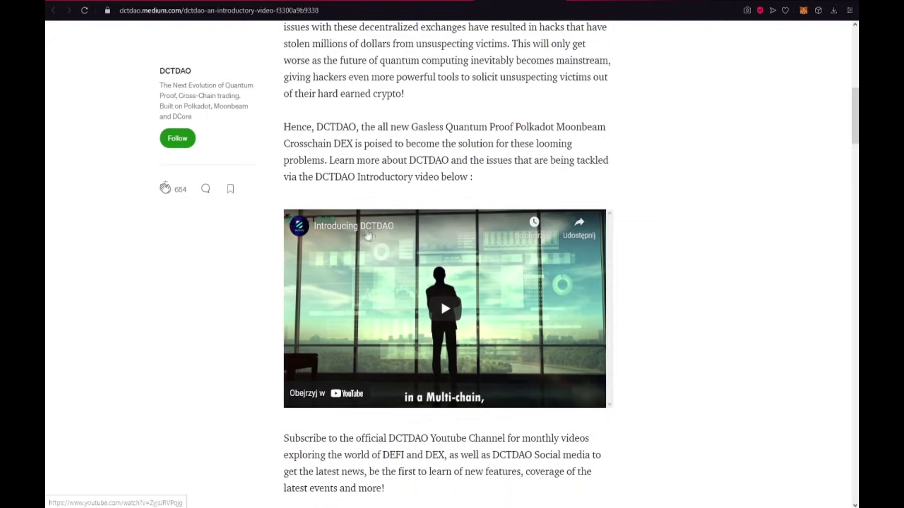
scroll(429, 307, down, 1)
scroll(429, 307, down, 2)
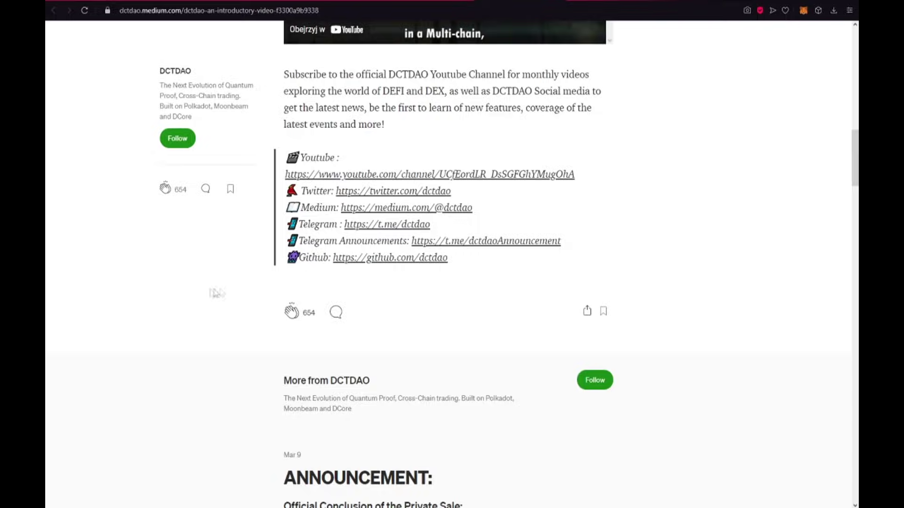
scroll(205, 293, down, 3)
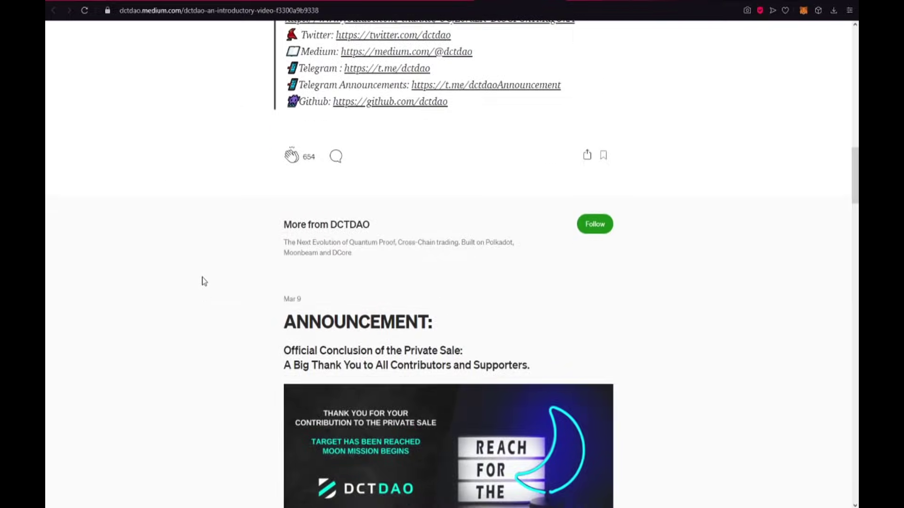